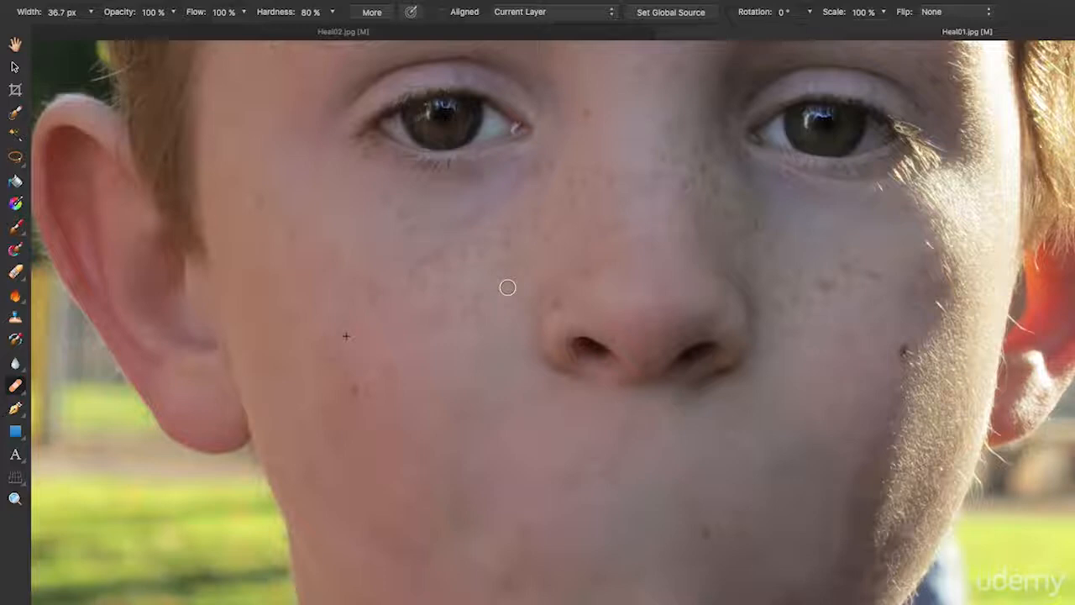
Try to soften the shadow beneath the boy's eye using the Healing Brush at 11% opacity, and revert the strokes
{"action": "left_click", "coordinate": [174, 16]}
{"action": "left_click_drag", "start_coordinate": [173, 31], "coordinate": [56, 37]}
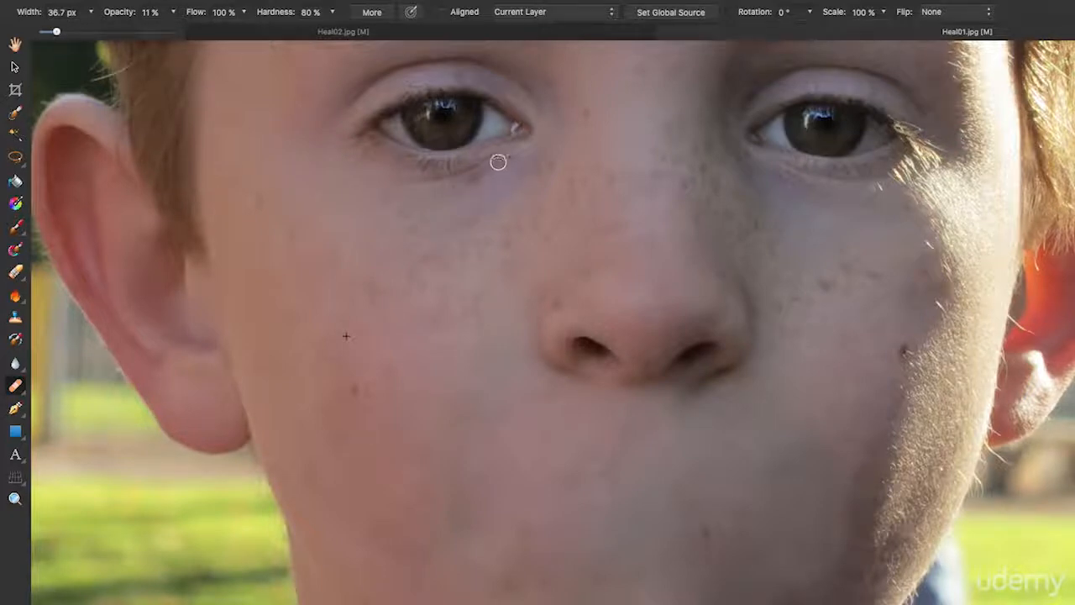
{"action": "mouse_move", "coordinate": [499, 161]}
{"action": "left_mouse_down"}
{"action": "mouse_move", "coordinate": [401, 182]}
{"action": "mouse_move", "coordinate": [453, 180]}
{"action": "mouse_move", "coordinate": [506, 159]}
{"action": "mouse_move", "coordinate": [475, 176]}
{"action": "mouse_move", "coordinate": [488, 166]}
{"action": "mouse_move", "coordinate": [400, 183]}
{"action": "left_mouse_up"}
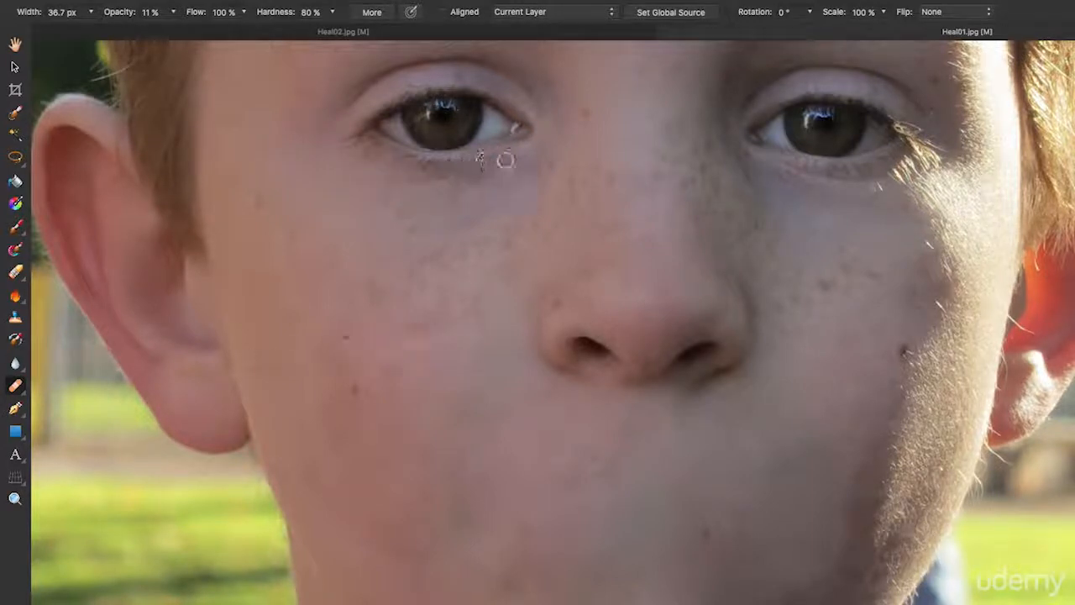
{"action": "left_click_drag", "start_coordinate": [489, 162], "coordinate": [397, 186]}
{"action": "left_click_drag", "start_coordinate": [393, 188], "coordinate": [498, 164]}
{"action": "left_click_drag", "start_coordinate": [493, 161], "coordinate": [384, 189]}
{"action": "mouse_move", "coordinate": [390, 186]}
{"action": "left_mouse_down"}
{"action": "mouse_move", "coordinate": [497, 165]}
{"action": "mouse_move", "coordinate": [456, 190]}
{"action": "mouse_move", "coordinate": [499, 164]}
{"action": "mouse_move", "coordinate": [401, 180]}
{"action": "left_mouse_up"}
{"action": "left_click_drag", "start_coordinate": [422, 182], "coordinate": [504, 157]}
{"action": "key", "text": "ctrl+z"}
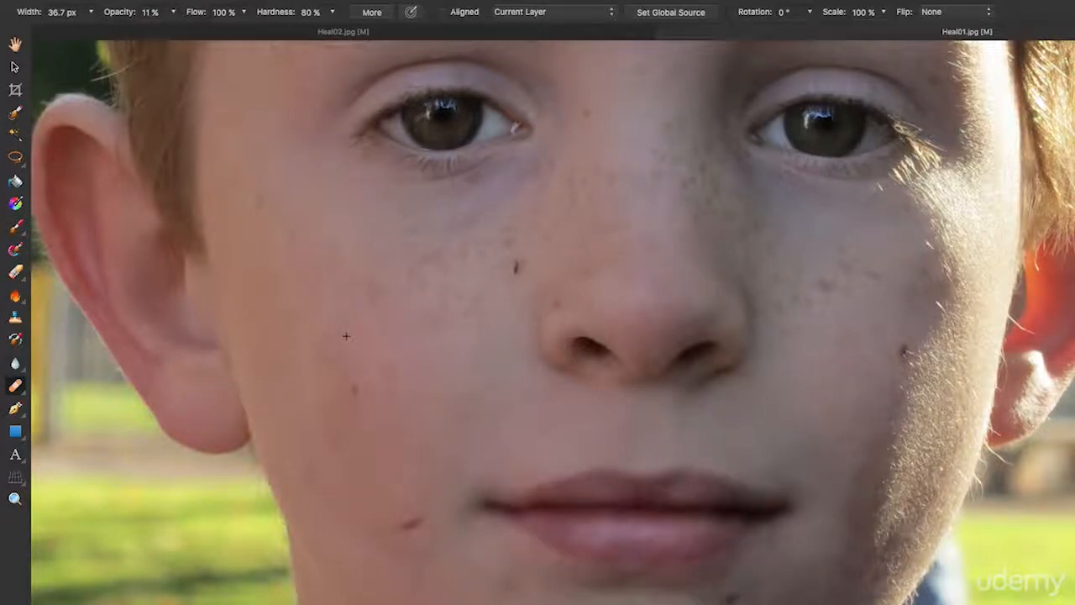
{"action": "key", "text": "ctrl+0"}
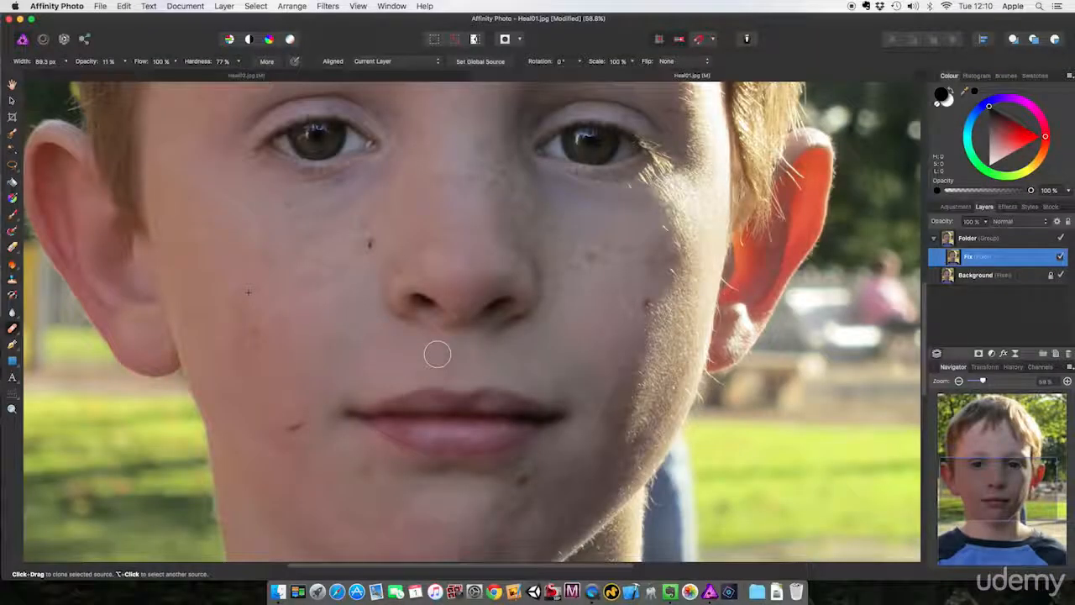
Switch to the Inpainting Brush Tool, test it on the lips, and set its opacity to 100%
{"action": "left_click", "coordinate": [12, 327]}
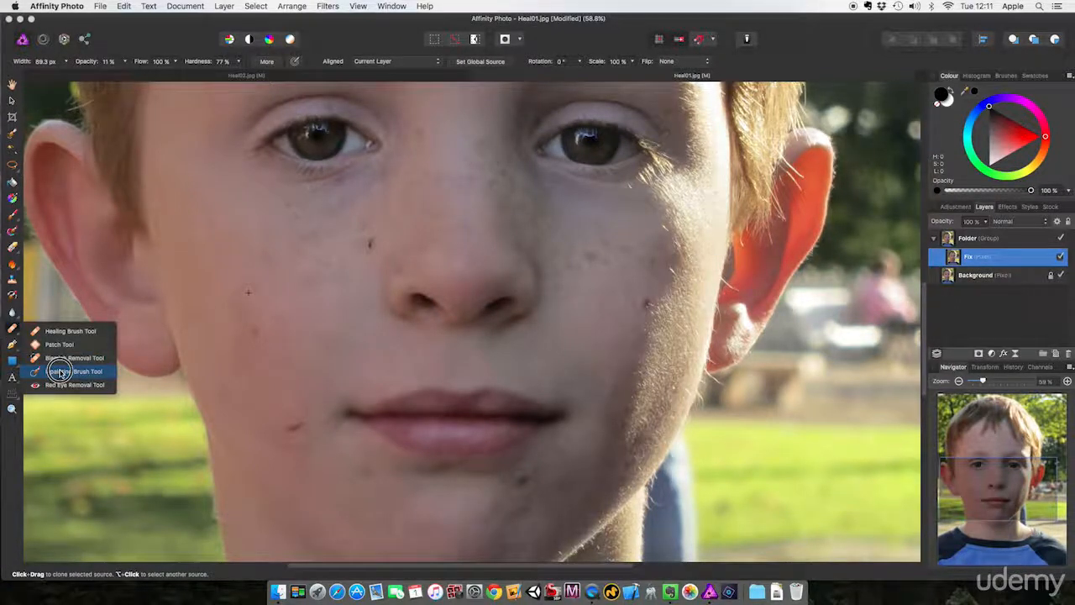
{"action": "left_click", "coordinate": [59, 372]}
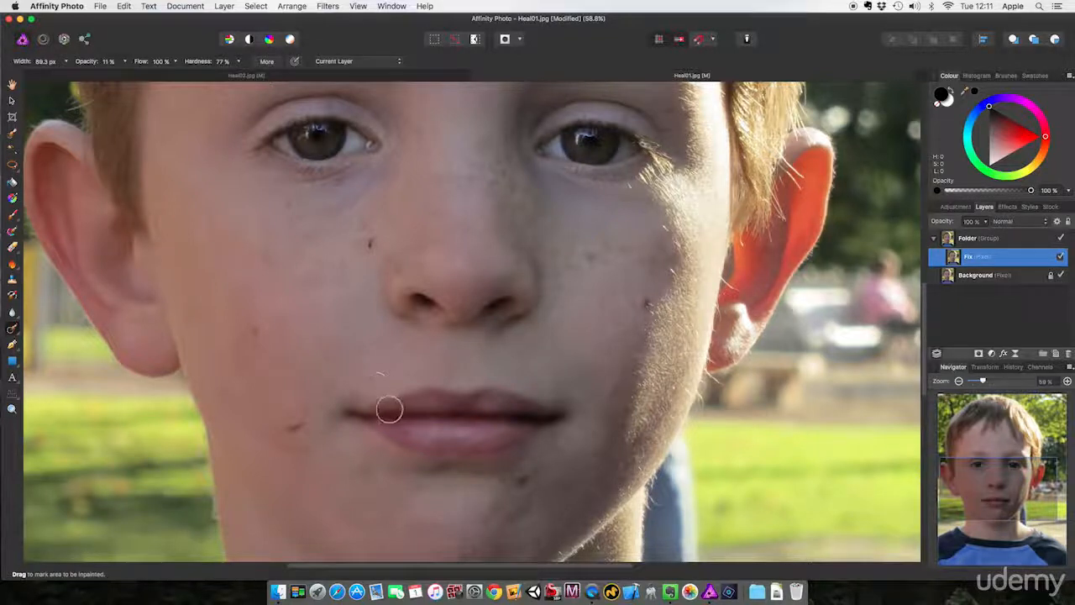
{"action": "mouse_move", "coordinate": [392, 415]}
{"action": "left_mouse_down"}
{"action": "mouse_move", "coordinate": [484, 396]}
{"action": "mouse_move", "coordinate": [555, 417]}
{"action": "mouse_move", "coordinate": [420, 420]}
{"action": "mouse_move", "coordinate": [526, 426]}
{"action": "mouse_move", "coordinate": [436, 448]}
{"action": "mouse_move", "coordinate": [351, 412]}
{"action": "mouse_move", "coordinate": [376, 418]}
{"action": "mouse_move", "coordinate": [356, 421]}
{"action": "mouse_move", "coordinate": [433, 399]}
{"action": "mouse_move", "coordinate": [529, 422]}
{"action": "mouse_move", "coordinate": [464, 443]}
{"action": "mouse_move", "coordinate": [478, 413]}
{"action": "mouse_move", "coordinate": [530, 423]}
{"action": "mouse_move", "coordinate": [488, 442]}
{"action": "mouse_move", "coordinate": [489, 428]}
{"action": "mouse_move", "coordinate": [448, 420]}
{"action": "left_mouse_up"}
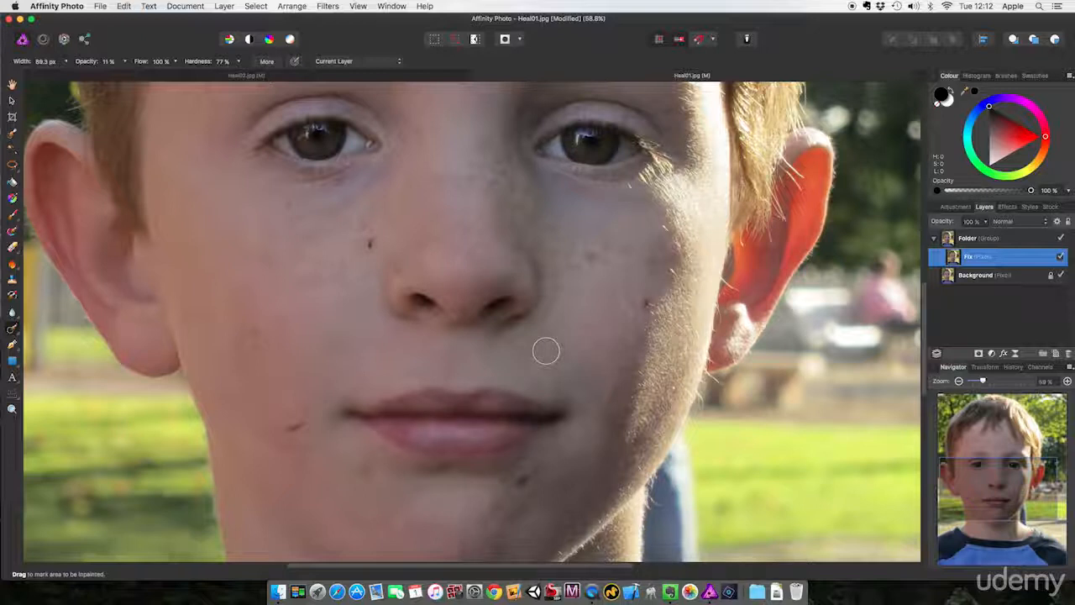
{"action": "left_click", "coordinate": [125, 63]}
{"action": "left_click_drag", "start_coordinate": [120, 76], "coordinate": [223, 79]}
{"action": "left_click", "coordinate": [434, 438]}
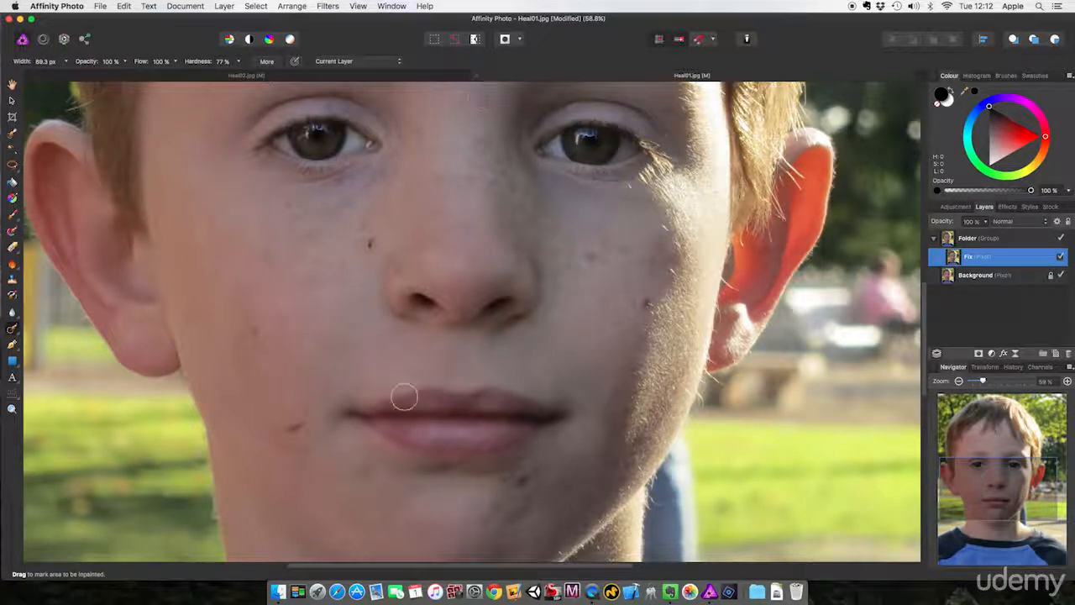
Inpaint over the boy's lips and the leftover nostril shapes using a 130 px brush with 47% hardness
{"action": "mouse_move", "coordinate": [413, 375]}
{"action": "left_mouse_down"}
{"action": "mouse_move", "coordinate": [436, 376]}
{"action": "mouse_move", "coordinate": [405, 372]}
{"action": "mouse_move", "coordinate": [412, 356]}
{"action": "mouse_move", "coordinate": [371, 362]}
{"action": "mouse_move", "coordinate": [388, 361]}
{"action": "left_mouse_up"}
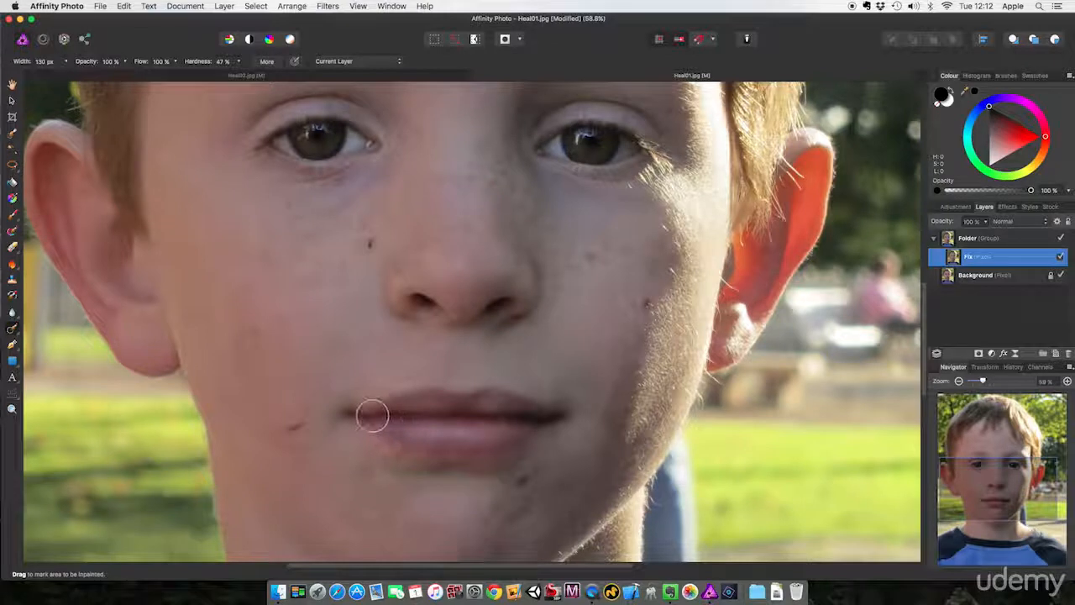
{"action": "mouse_move", "coordinate": [372, 415]}
{"action": "left_mouse_down"}
{"action": "mouse_move", "coordinate": [462, 407]}
{"action": "mouse_move", "coordinate": [410, 413]}
{"action": "mouse_move", "coordinate": [443, 415]}
{"action": "mouse_move", "coordinate": [487, 401]}
{"action": "mouse_move", "coordinate": [556, 414]}
{"action": "mouse_move", "coordinate": [488, 443]}
{"action": "mouse_move", "coordinate": [453, 447]}
{"action": "mouse_move", "coordinate": [505, 420]}
{"action": "mouse_move", "coordinate": [449, 433]}
{"action": "mouse_move", "coordinate": [451, 448]}
{"action": "mouse_move", "coordinate": [351, 412]}
{"action": "mouse_move", "coordinate": [435, 398]}
{"action": "mouse_move", "coordinate": [565, 410]}
{"action": "mouse_move", "coordinate": [484, 466]}
{"action": "mouse_move", "coordinate": [505, 463]}
{"action": "mouse_move", "coordinate": [412, 468]}
{"action": "mouse_move", "coordinate": [502, 472]}
{"action": "mouse_move", "coordinate": [433, 467]}
{"action": "mouse_move", "coordinate": [372, 431]}
{"action": "left_mouse_up"}
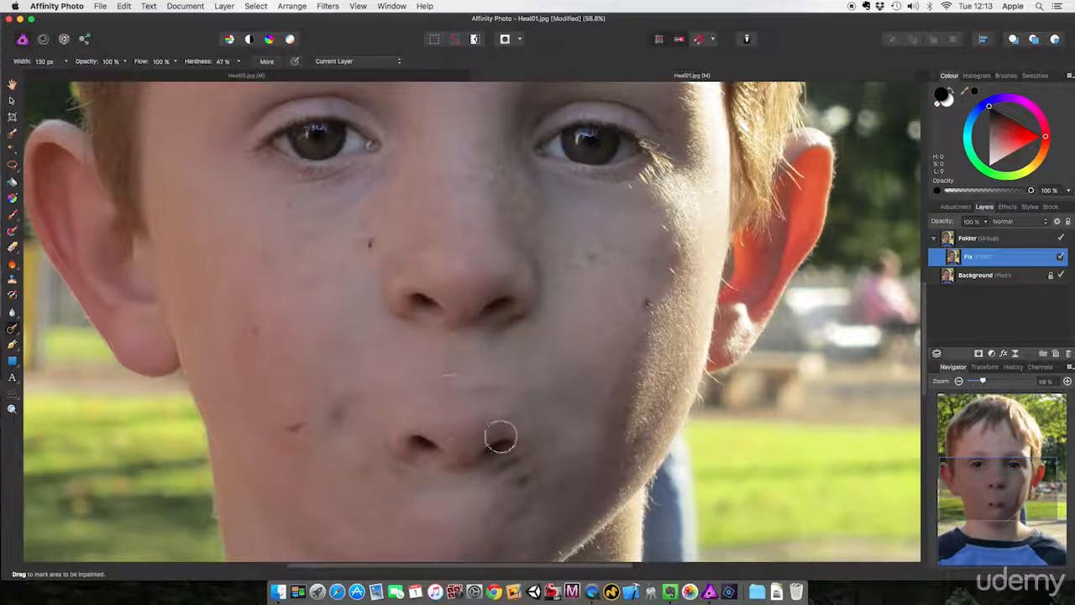
{"action": "mouse_move", "coordinate": [504, 446]}
{"action": "left_mouse_down"}
{"action": "mouse_move", "coordinate": [434, 457]}
{"action": "mouse_move", "coordinate": [398, 438]}
{"action": "mouse_move", "coordinate": [401, 453]}
{"action": "mouse_move", "coordinate": [449, 468]}
{"action": "mouse_move", "coordinate": [501, 460]}
{"action": "mouse_move", "coordinate": [528, 437]}
{"action": "mouse_move", "coordinate": [392, 438]}
{"action": "mouse_move", "coordinate": [475, 456]}
{"action": "left_mouse_up"}
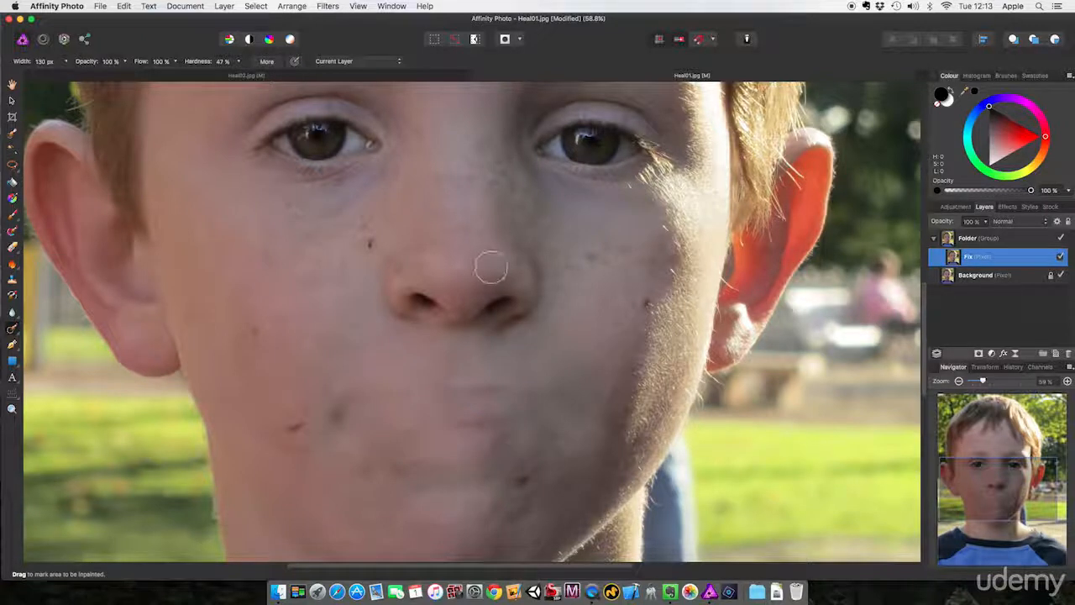
Inpaint the remaining marks around the removed mouth and chin with an 84.4 px brush, and compare with the original by toggling the Folder group
{"action": "left_click_drag", "start_coordinate": [522, 359], "coordinate": [508, 360]}
{"action": "left_click_drag", "start_coordinate": [467, 389], "coordinate": [577, 396]}
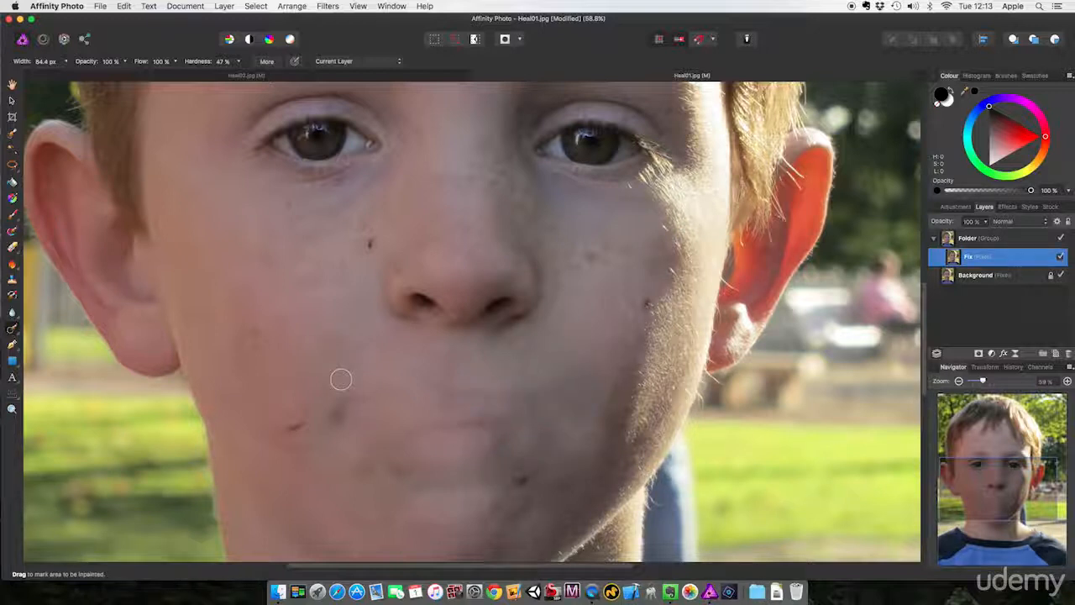
{"action": "mouse_move", "coordinate": [409, 387]}
{"action": "left_mouse_down"}
{"action": "mouse_move", "coordinate": [336, 408]}
{"action": "mouse_move", "coordinate": [340, 427]}
{"action": "left_mouse_up"}
{"action": "left_click_drag", "start_coordinate": [443, 391], "coordinate": [509, 391]}
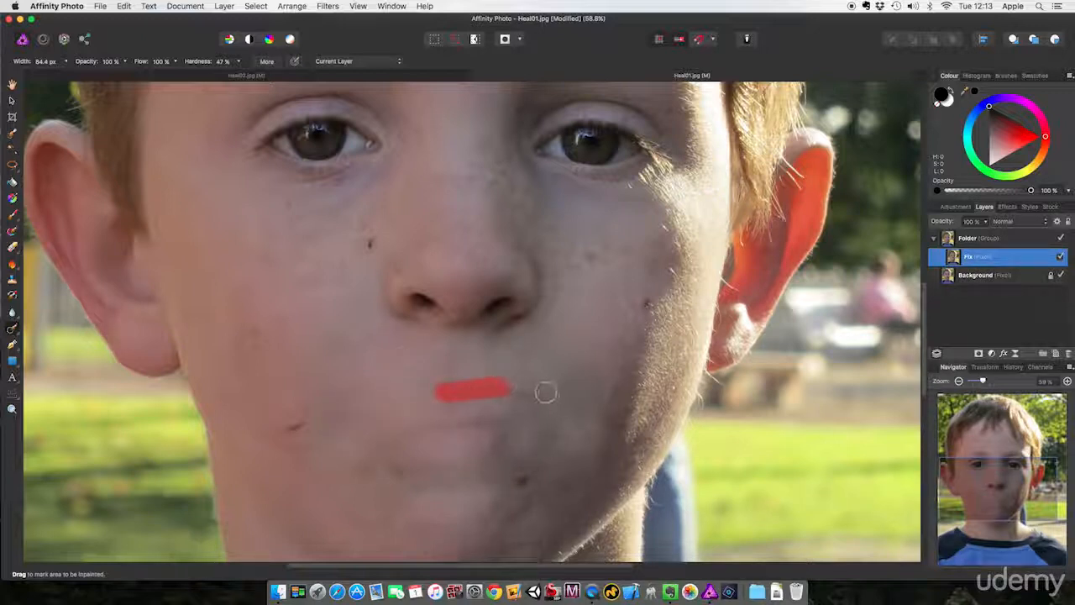
{"action": "left_click_drag", "start_coordinate": [494, 429], "coordinate": [422, 427]}
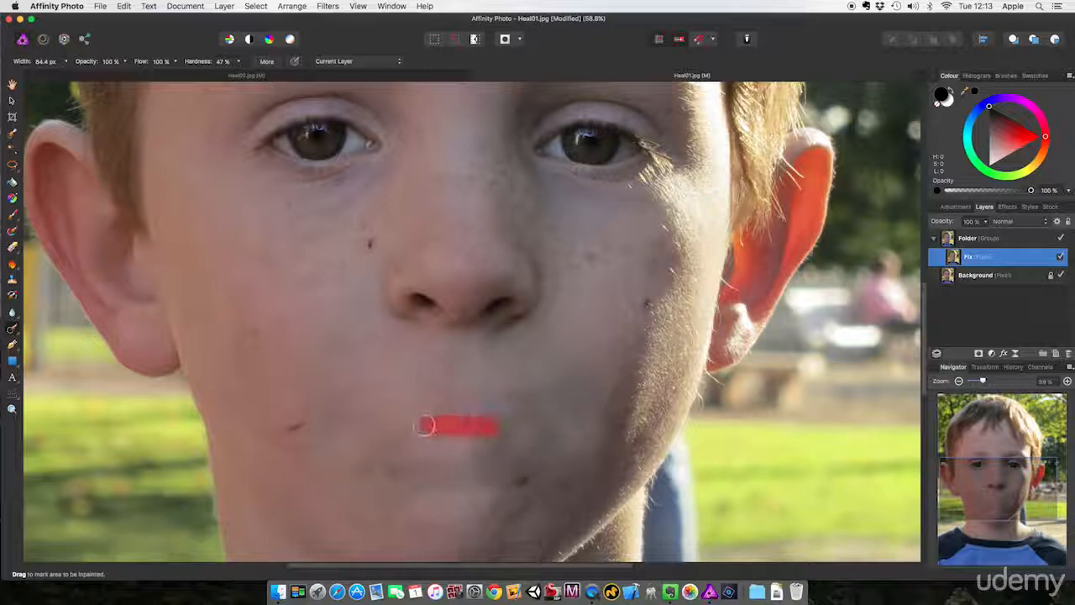
{"action": "mouse_move", "coordinate": [499, 490]}
{"action": "left_mouse_down"}
{"action": "mouse_move", "coordinate": [416, 490]}
{"action": "mouse_move", "coordinate": [419, 522]}
{"action": "mouse_move", "coordinate": [460, 518]}
{"action": "mouse_move", "coordinate": [531, 479]}
{"action": "mouse_move", "coordinate": [438, 486]}
{"action": "left_mouse_up"}
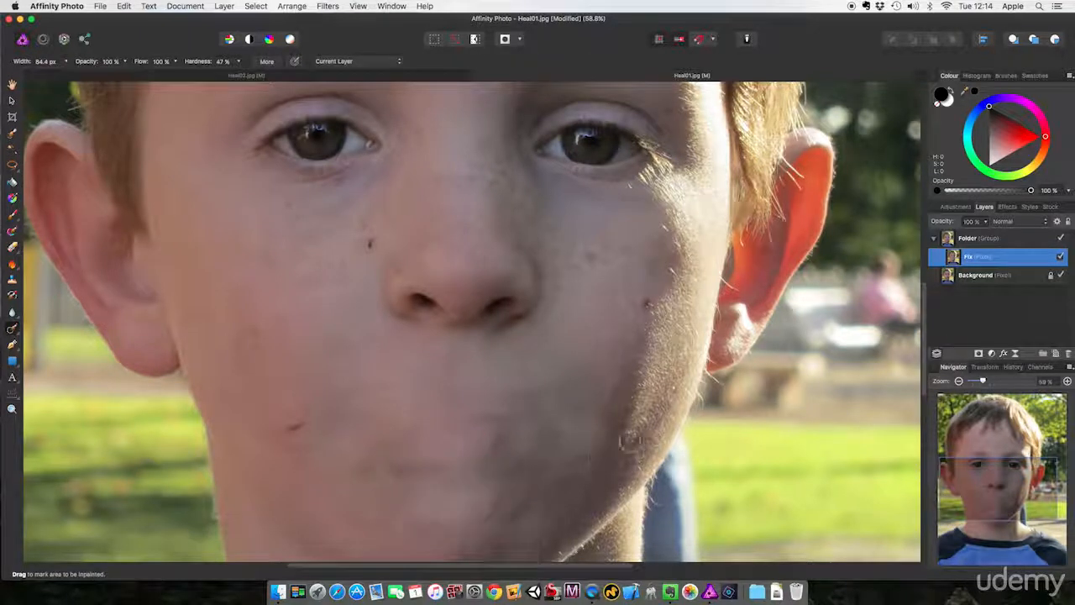
{"action": "left_click", "coordinate": [1061, 240]}
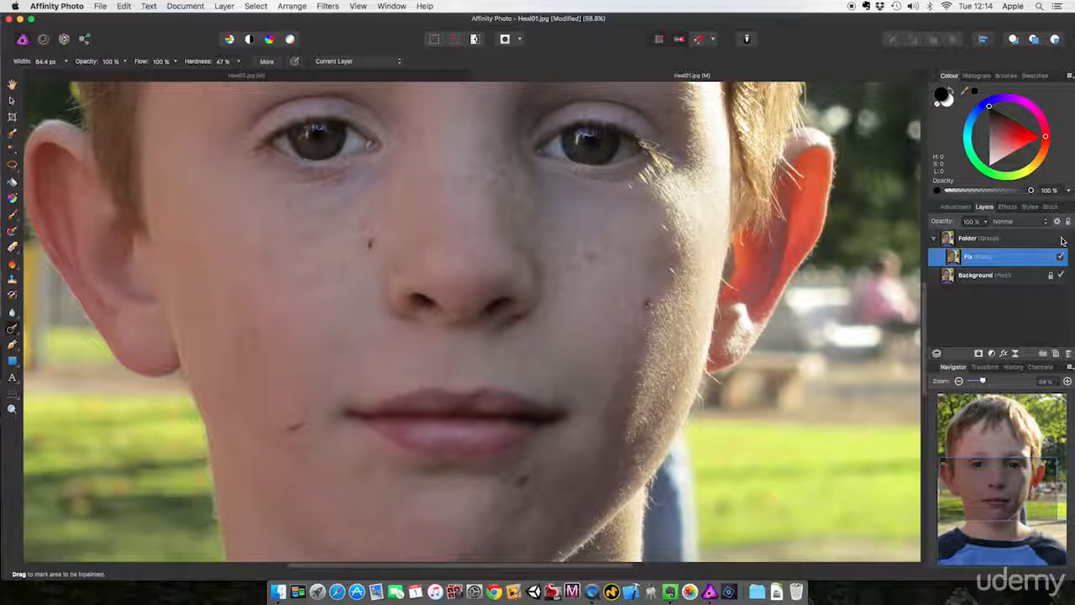
{"action": "left_click", "coordinate": [1062, 240]}
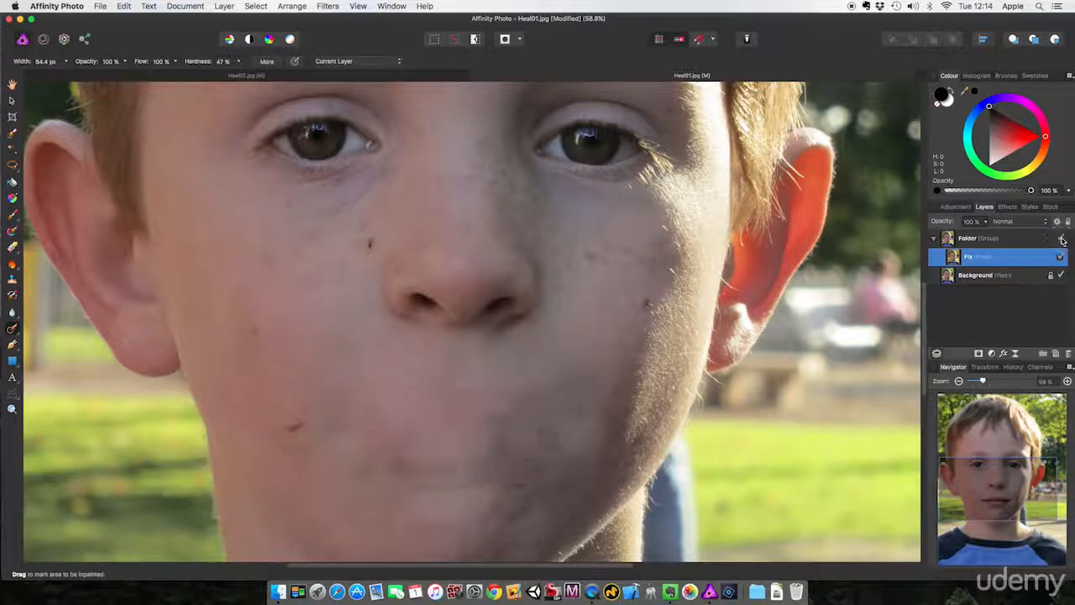
Switch to Heal02.jpg and outline the tall striped post in the sea with the Patch Tool
{"action": "left_click", "coordinate": [187, 77]}
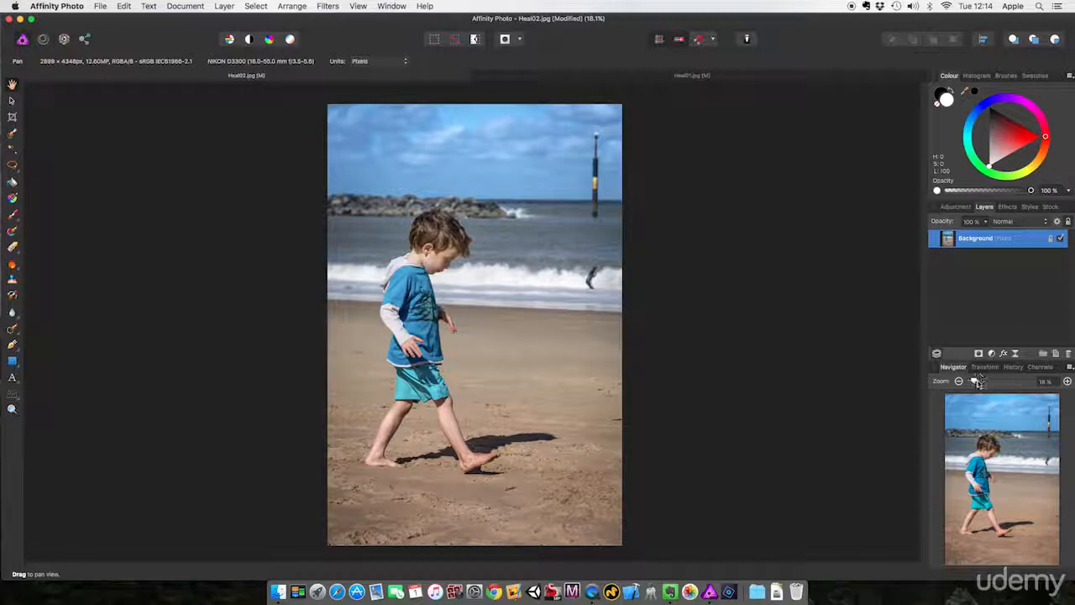
{"action": "mouse_move", "coordinate": [977, 382]}
{"action": "left_mouse_down"}
{"action": "mouse_move", "coordinate": [992, 400]}
{"action": "mouse_move", "coordinate": [998, 376]}
{"action": "left_mouse_up"}
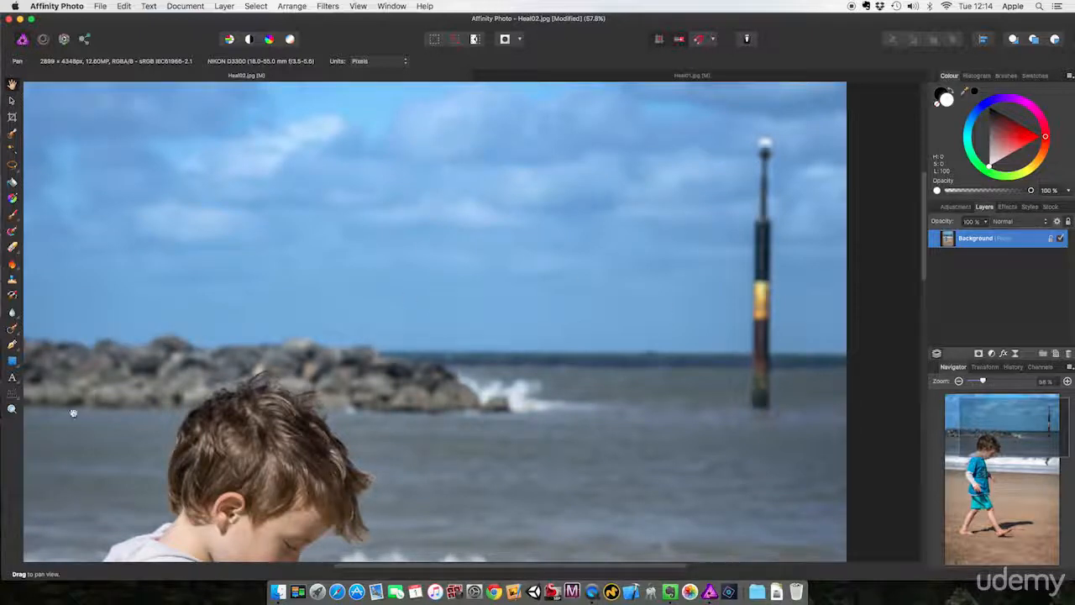
{"action": "left_click", "coordinate": [13, 331]}
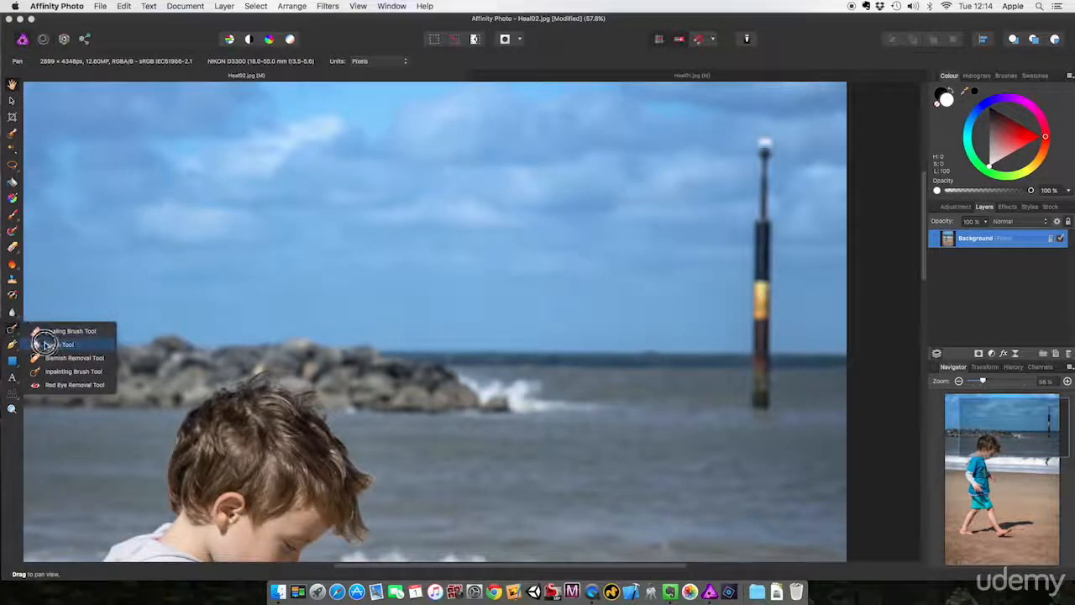
{"action": "left_click", "coordinate": [47, 345]}
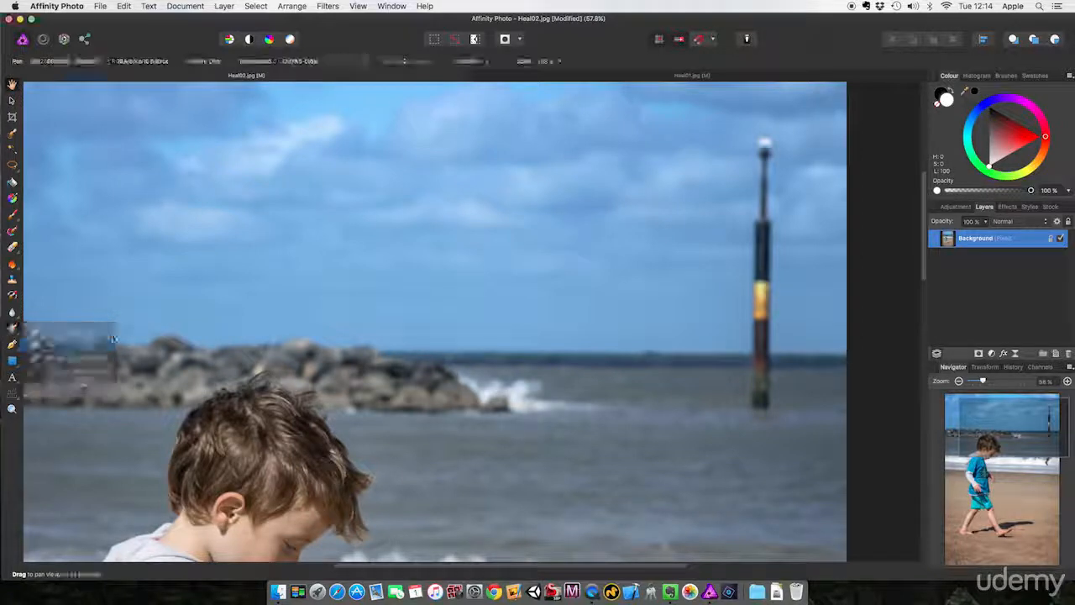
{"action": "mouse_move", "coordinate": [742, 244]}
{"action": "left_mouse_down"}
{"action": "mouse_move", "coordinate": [740, 400]}
{"action": "mouse_move", "coordinate": [747, 417]}
{"action": "mouse_move", "coordinate": [768, 417]}
{"action": "mouse_move", "coordinate": [780, 403]}
{"action": "mouse_move", "coordinate": [787, 312]}
{"action": "mouse_move", "coordinate": [786, 149]}
{"action": "mouse_move", "coordinate": [774, 126]}
{"action": "mouse_move", "coordinate": [751, 142]}
{"action": "mouse_move", "coordinate": [740, 237]}
{"action": "left_mouse_up"}
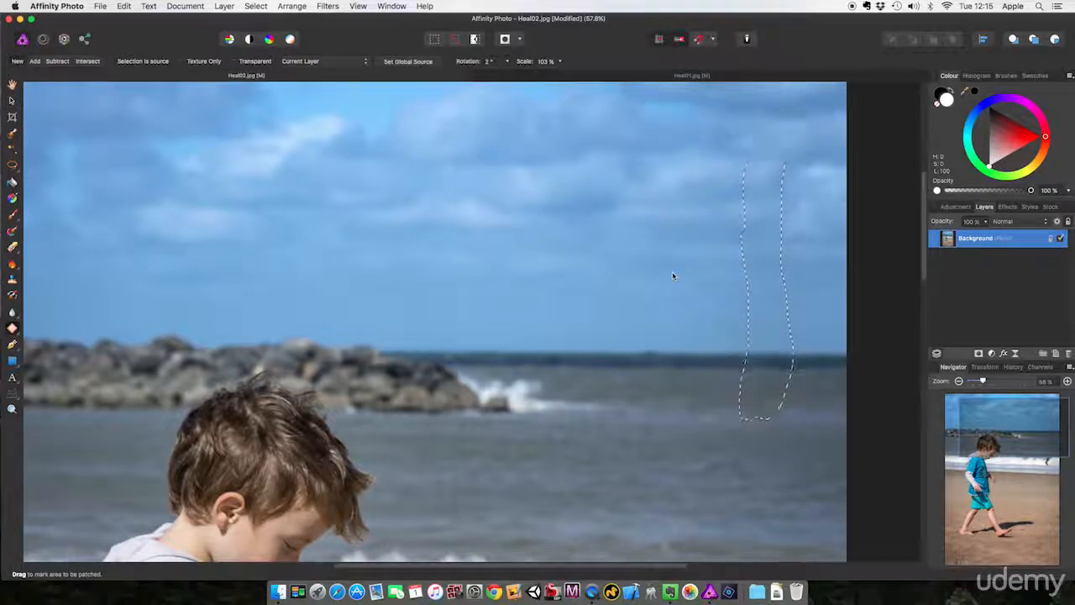
Patch the outlined post with the neighbouring sky and sea, using a patch rotation of 0°
{"action": "left_click", "coordinate": [672, 273]}
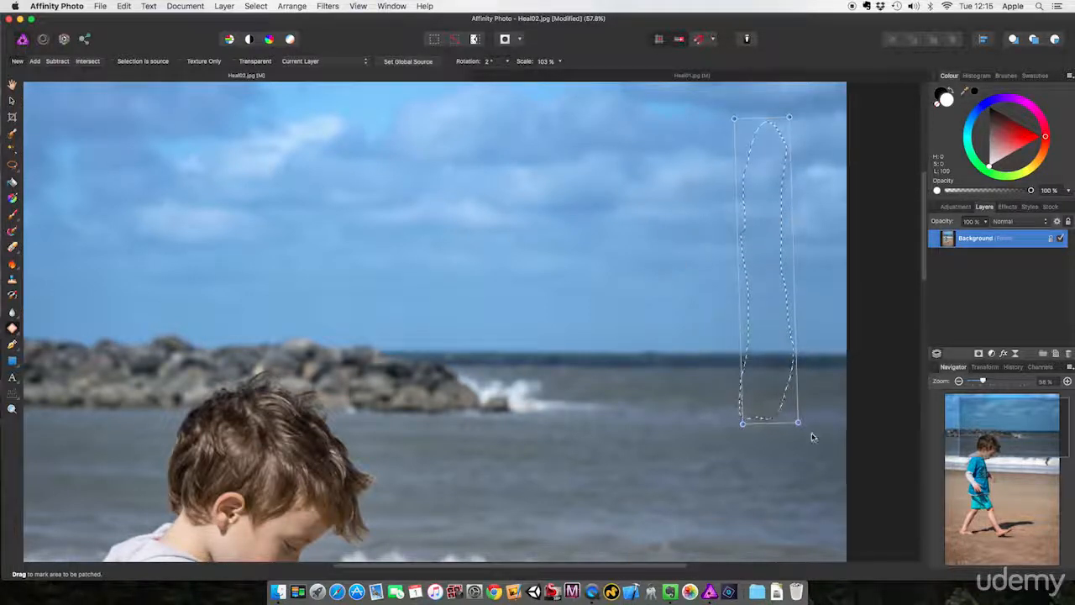
{"action": "mouse_move", "coordinate": [799, 426]}
{"action": "left_mouse_down"}
{"action": "mouse_move", "coordinate": [800, 457]}
{"action": "mouse_move", "coordinate": [794, 434]}
{"action": "mouse_move", "coordinate": [696, 420]}
{"action": "mouse_move", "coordinate": [640, 347]}
{"action": "mouse_move", "coordinate": [751, 308]}
{"action": "mouse_move", "coordinate": [778, 310]}
{"action": "mouse_move", "coordinate": [769, 273]}
{"action": "mouse_move", "coordinate": [773, 395]}
{"action": "mouse_move", "coordinate": [795, 422]}
{"action": "left_mouse_up"}
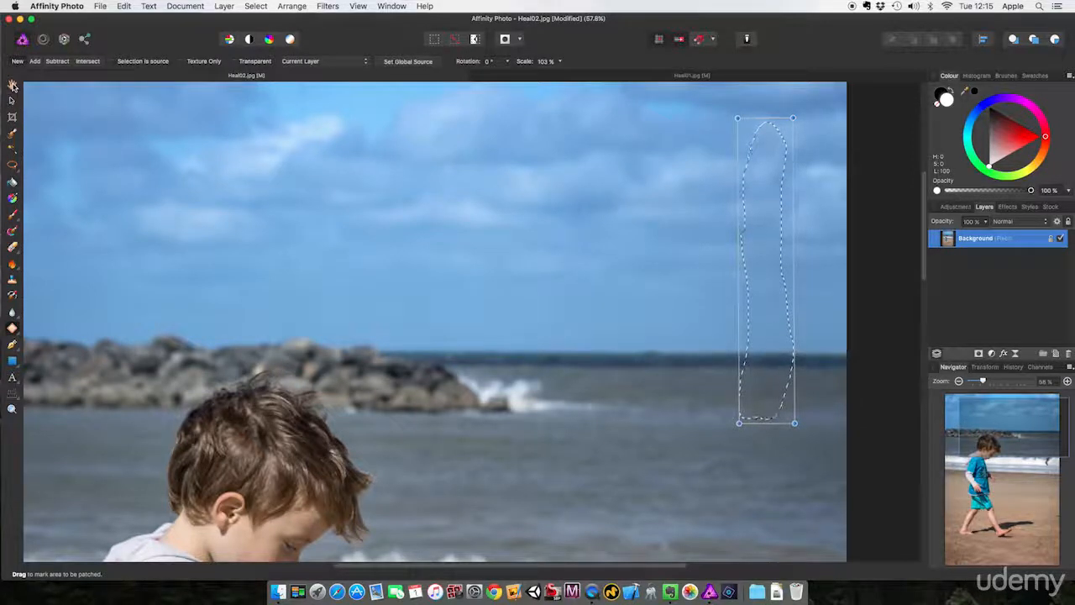
{"action": "left_click", "coordinate": [13, 85]}
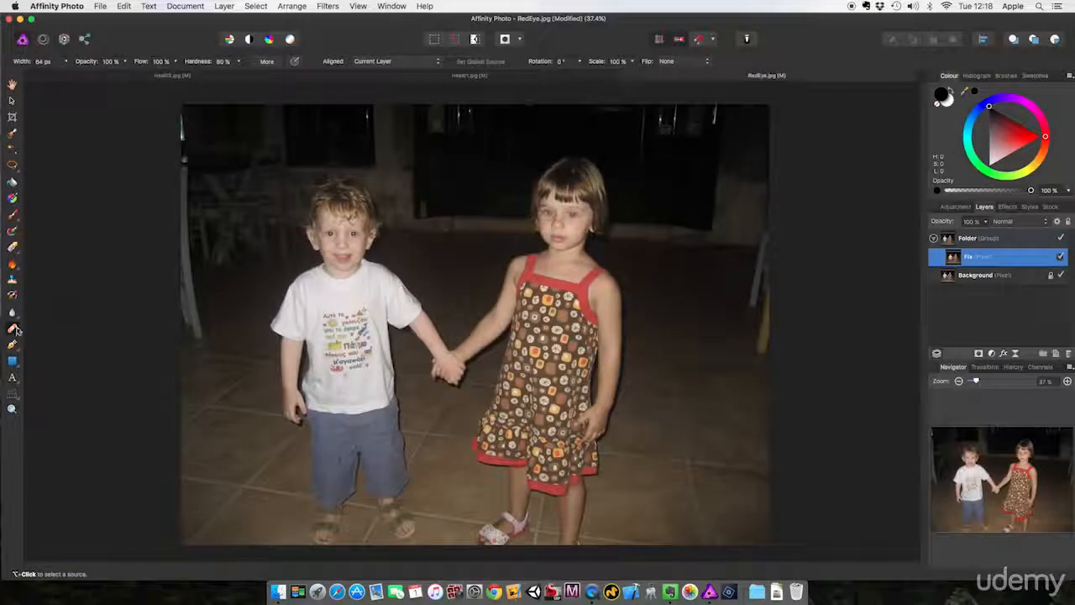
Correct the red pupils in both of the boy's eyes in RedEye.jpg with the Red Eye Removal Tool
{"action": "left_click", "coordinate": [13, 330]}
{"action": "left_click", "coordinate": [59, 385]}
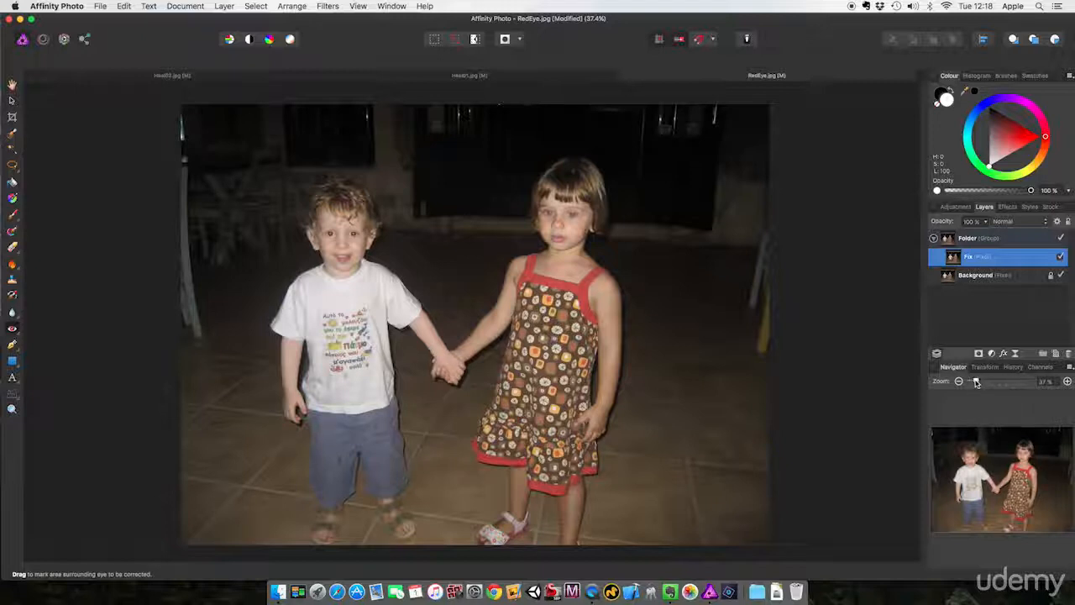
{"action": "left_click_drag", "start_coordinate": [977, 382], "coordinate": [1017, 383]}
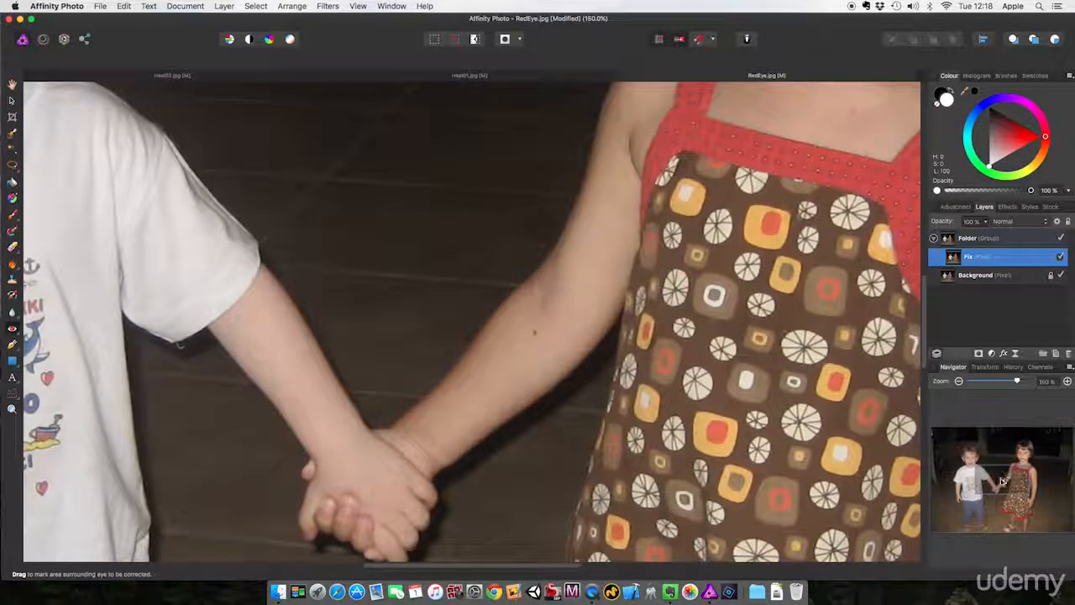
{"action": "left_click_drag", "start_coordinate": [999, 479], "coordinate": [971, 458]}
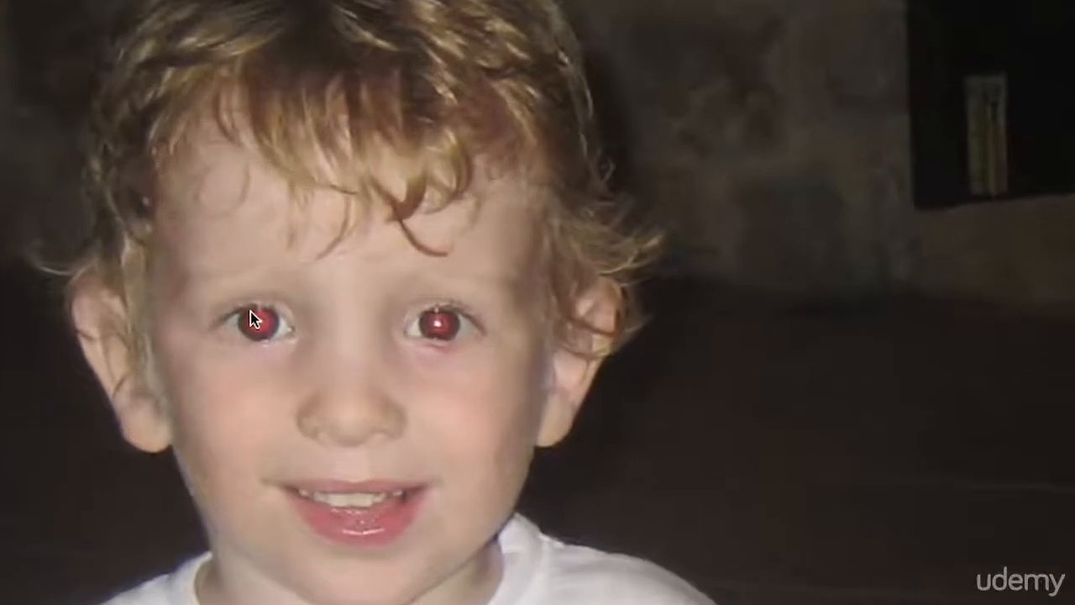
{"action": "left_click_drag", "start_coordinate": [249, 311], "coordinate": [267, 335]}
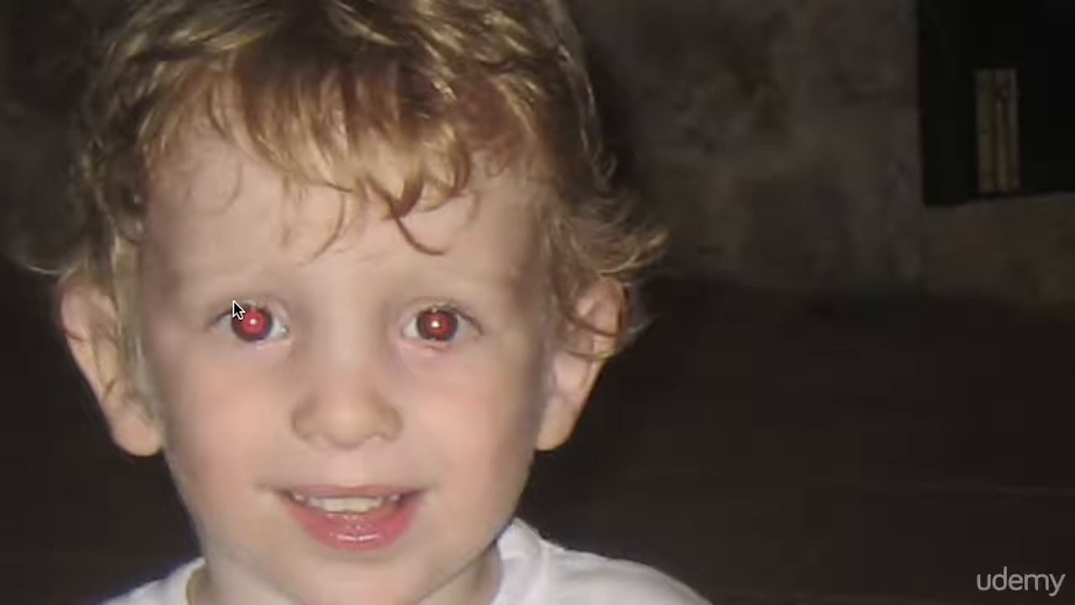
{"action": "left_click_drag", "start_coordinate": [233, 301], "coordinate": [274, 343]}
{"action": "left_click_drag", "start_coordinate": [417, 300], "coordinate": [460, 344]}
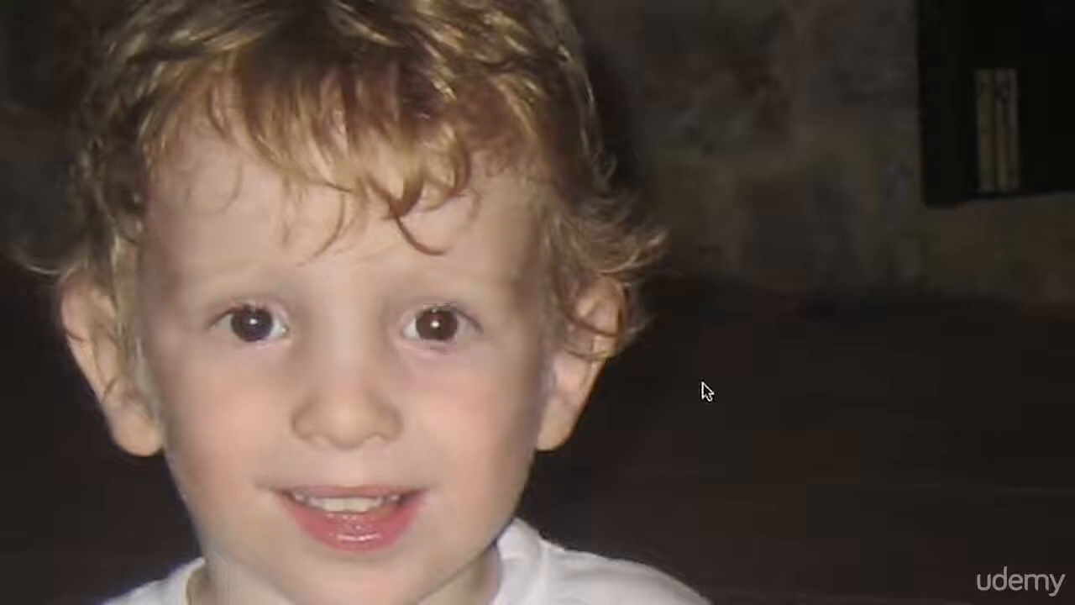